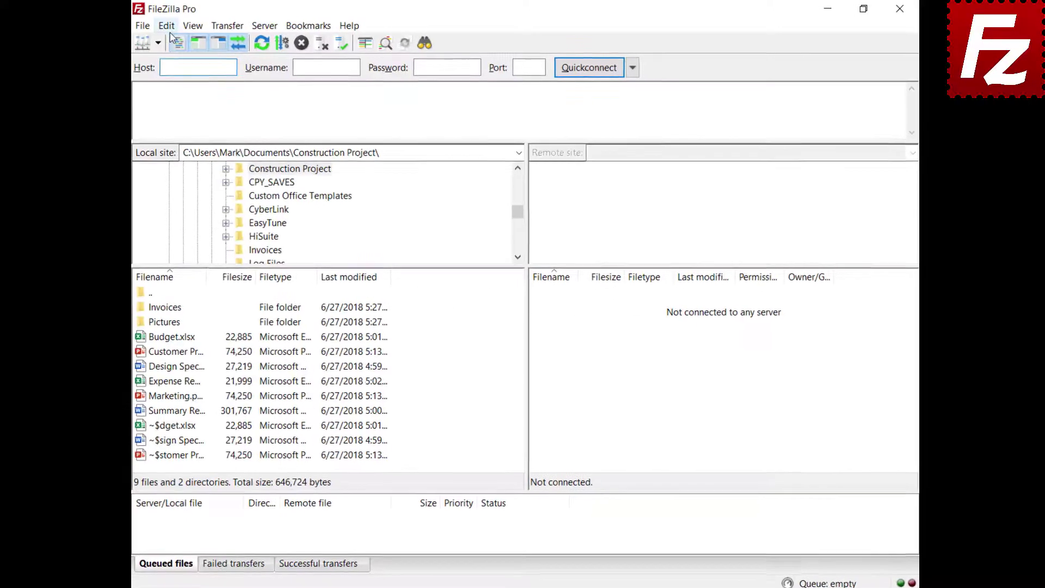
Step: Open the Updates page of the settings and examine the options for automatic check frequency and version type
click(166, 24)
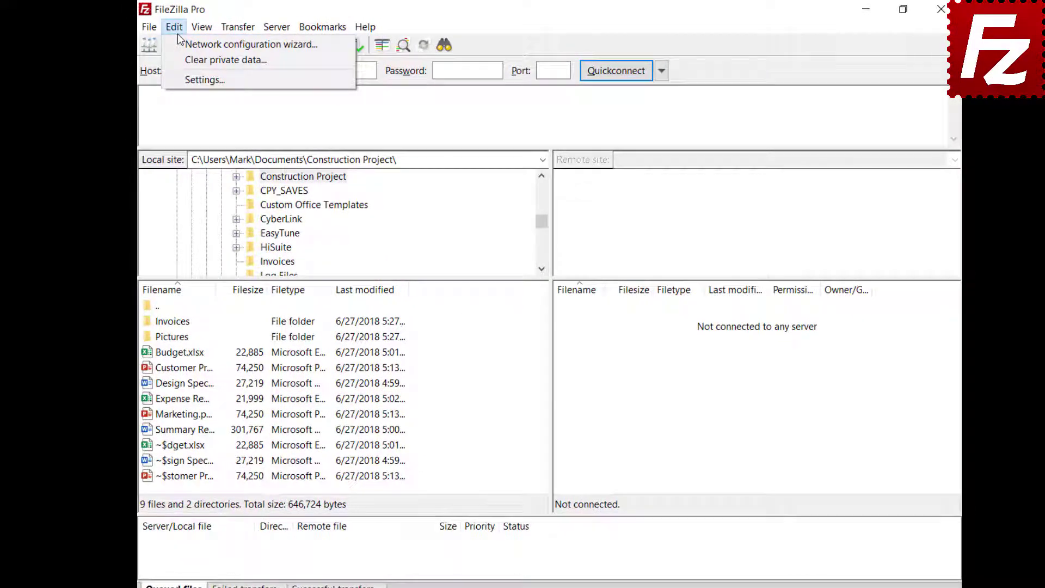
click(188, 73)
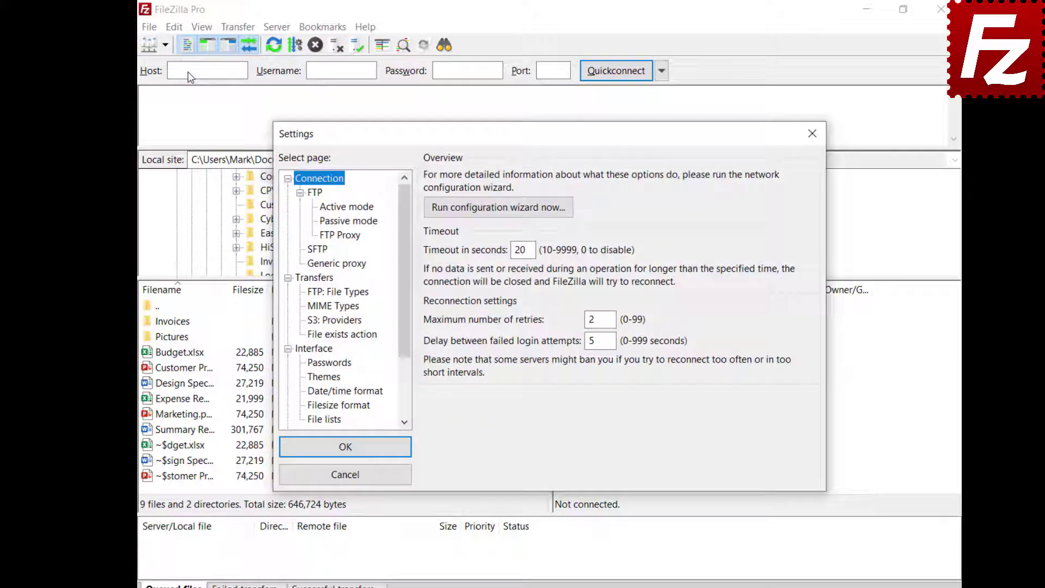
drag(403, 296, 406, 354)
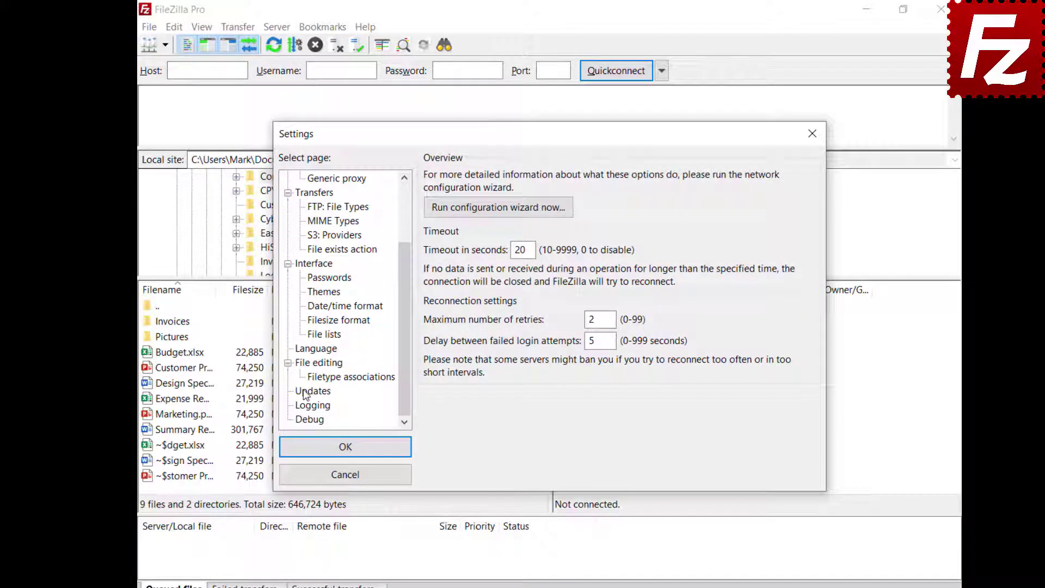
click(309, 392)
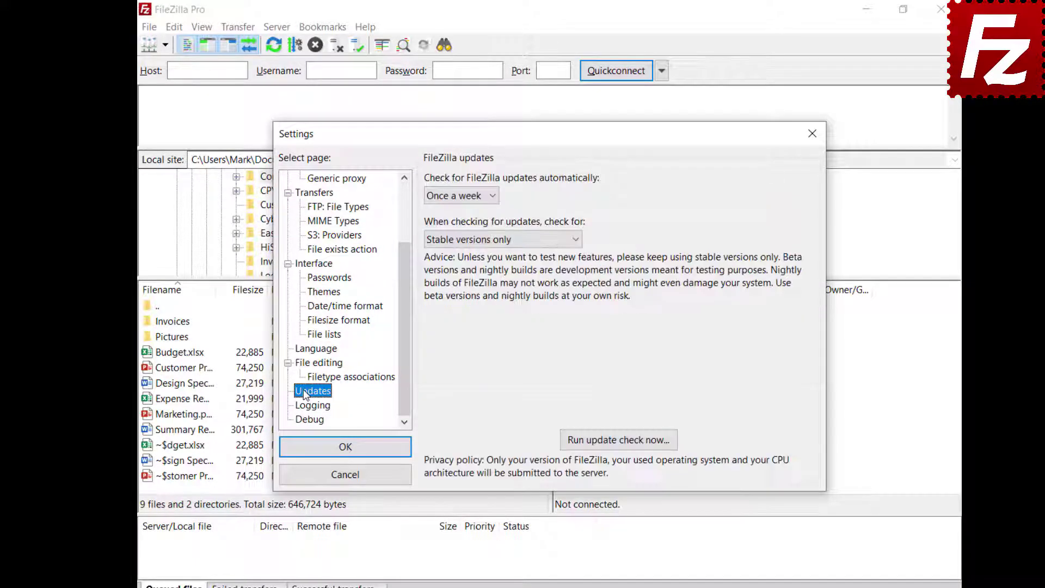
click(495, 203)
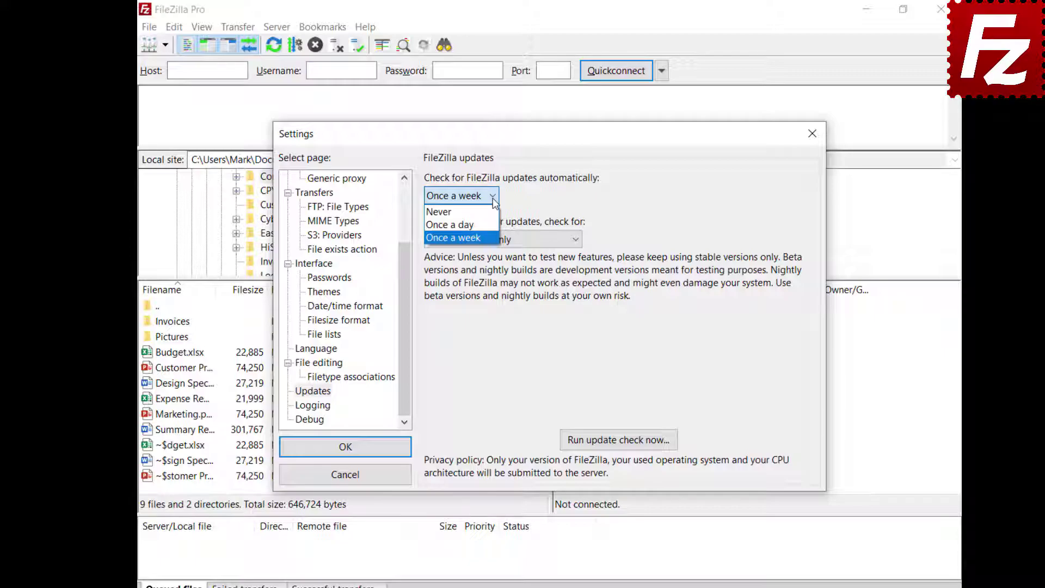
click(495, 203)
click(578, 240)
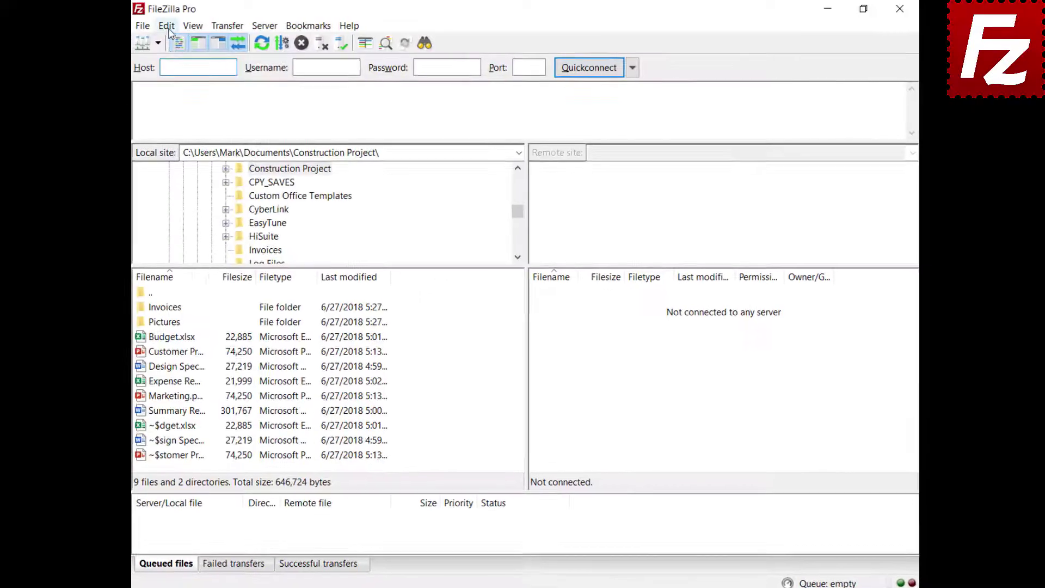
Step: Open the FTP Active mode page in the connection settings
click(166, 27)
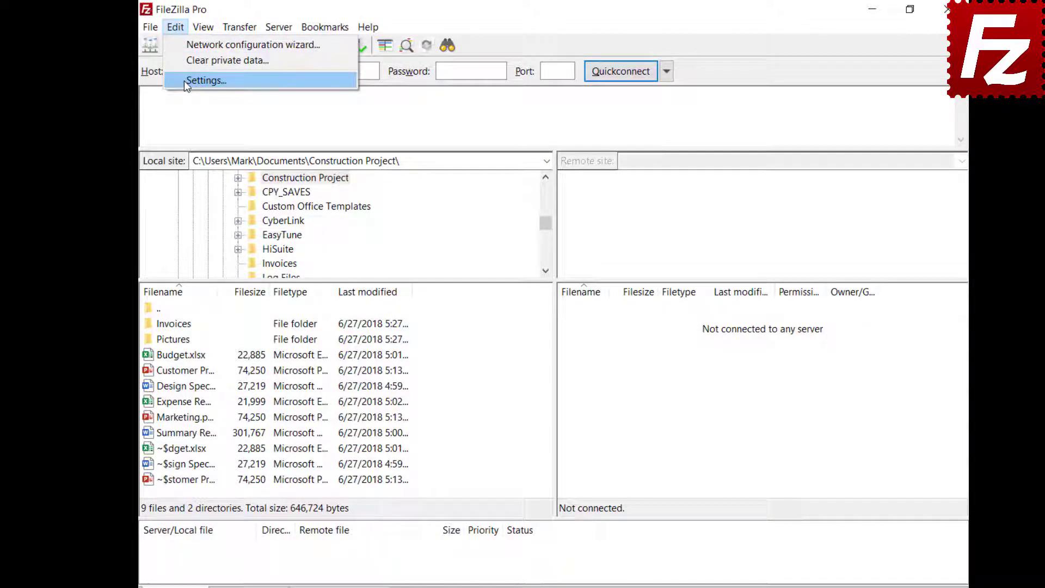
click(175, 76)
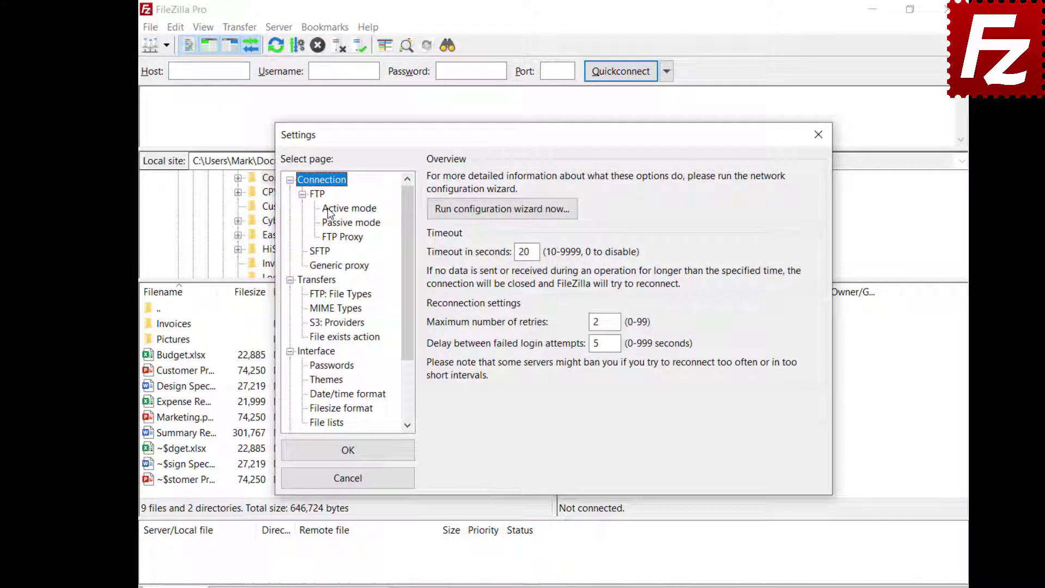
click(343, 208)
click(432, 180)
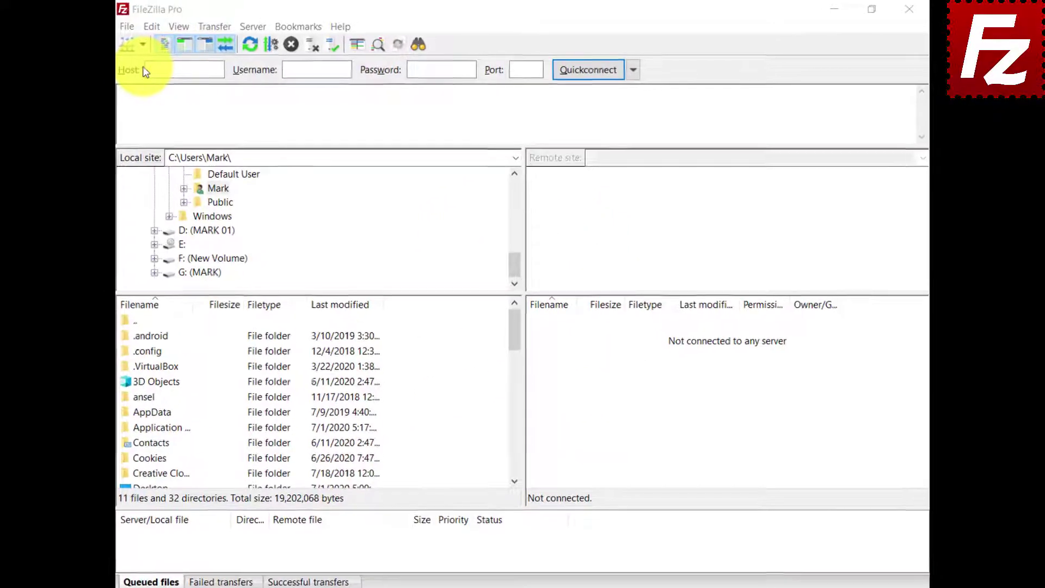
Step: Create a new folder named Google Drive under My Sites in the Site Manager
click(97, 50)
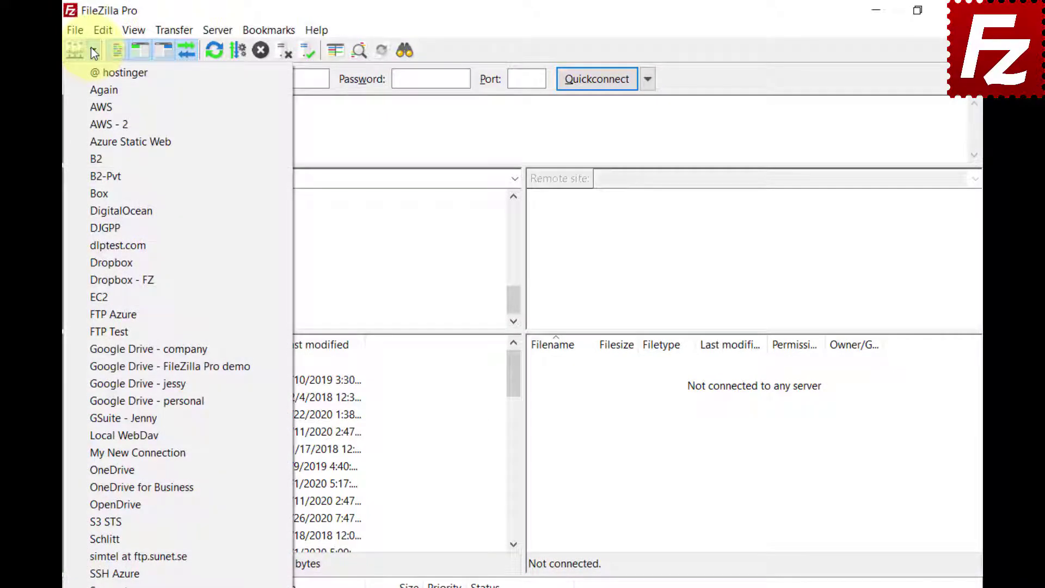
click(77, 28)
click(77, 28)
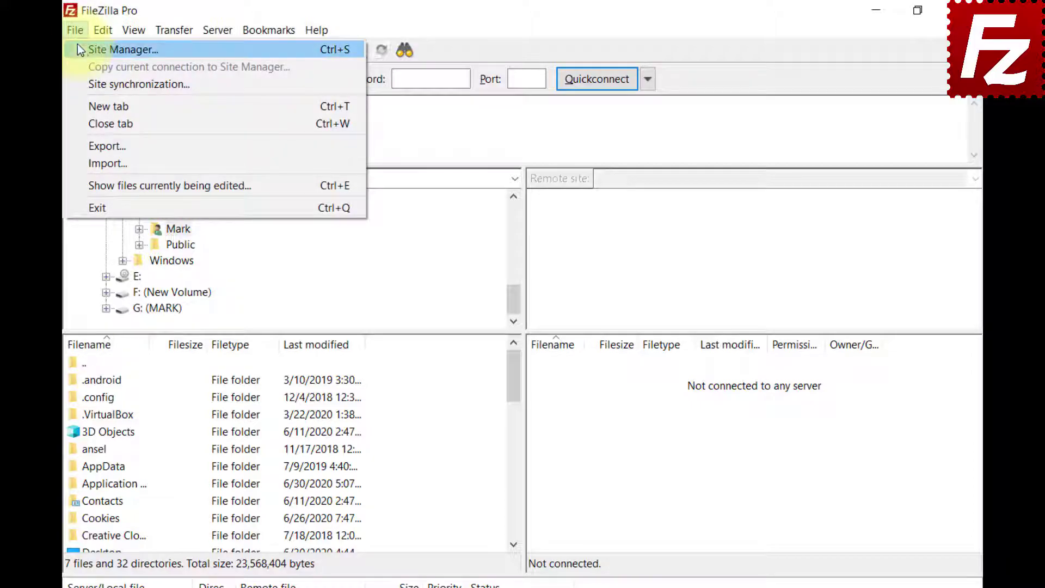
click(80, 47)
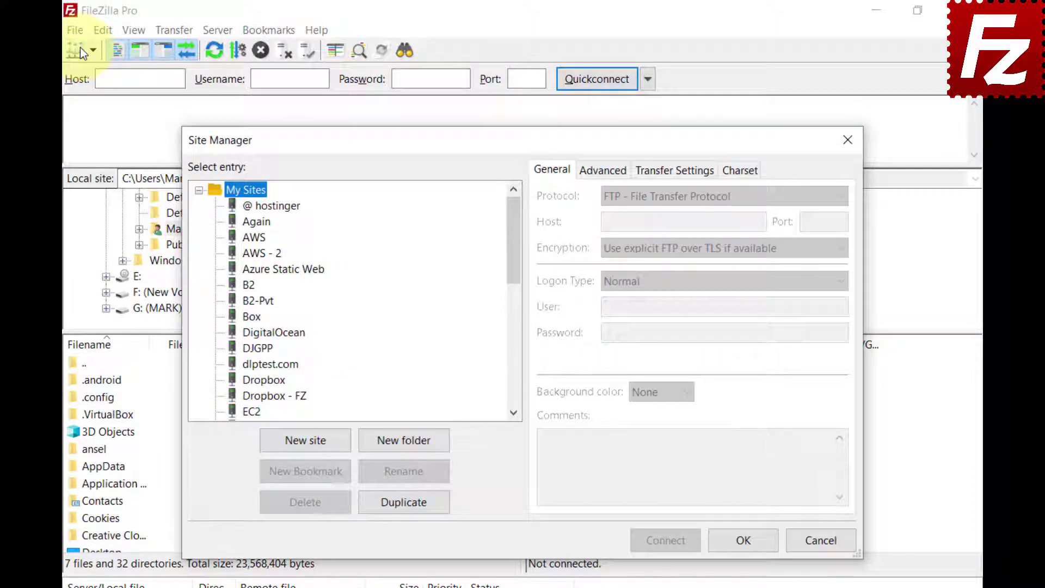
click(407, 445)
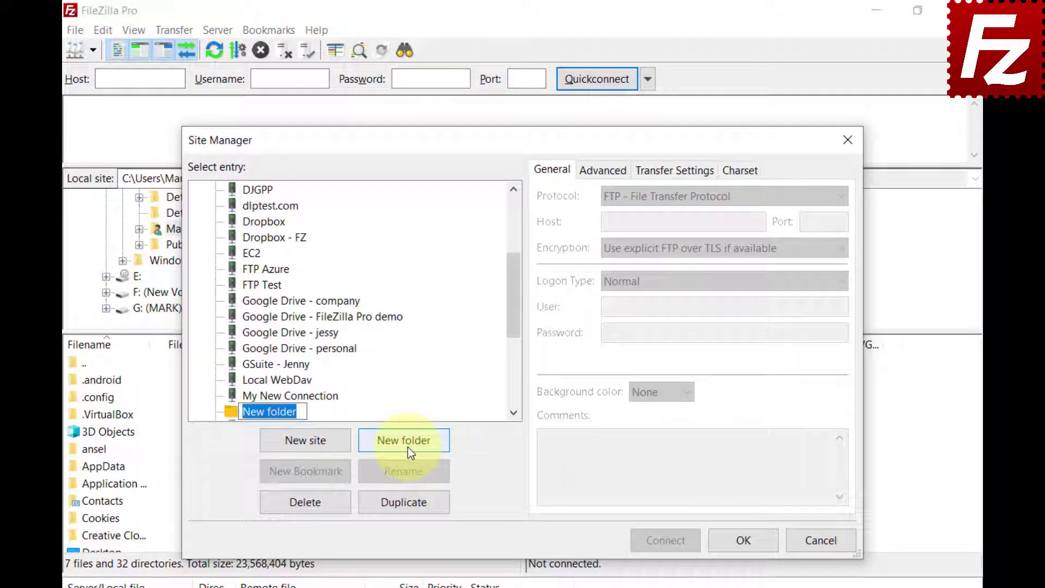
text(Google Drive)
key(Return)
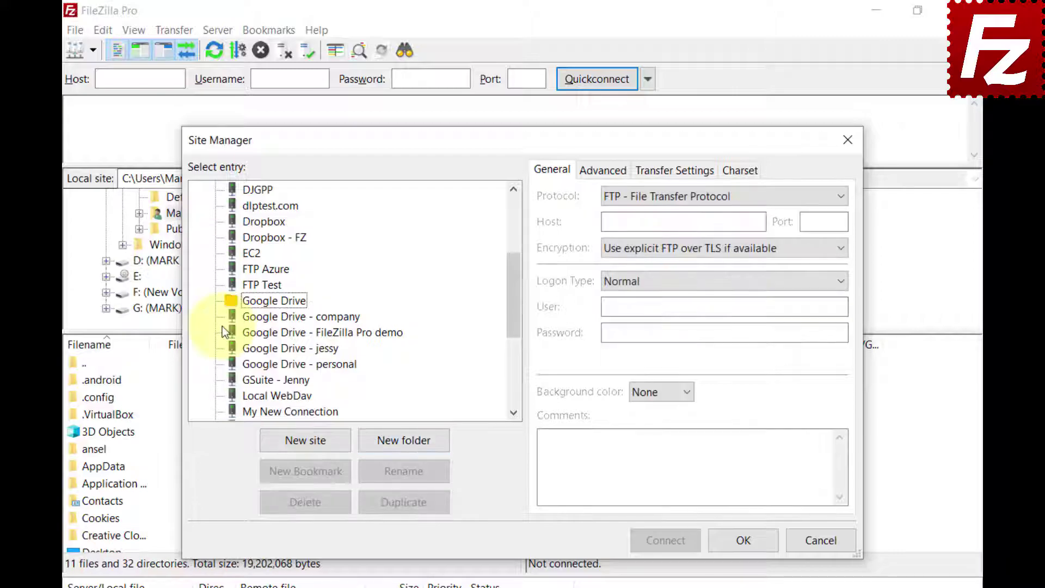
Step: Move the four individual Google Drive site entries into the Google Drive folder
click(251, 321)
ctrl+click(250, 337)
ctrl+click(253, 346)
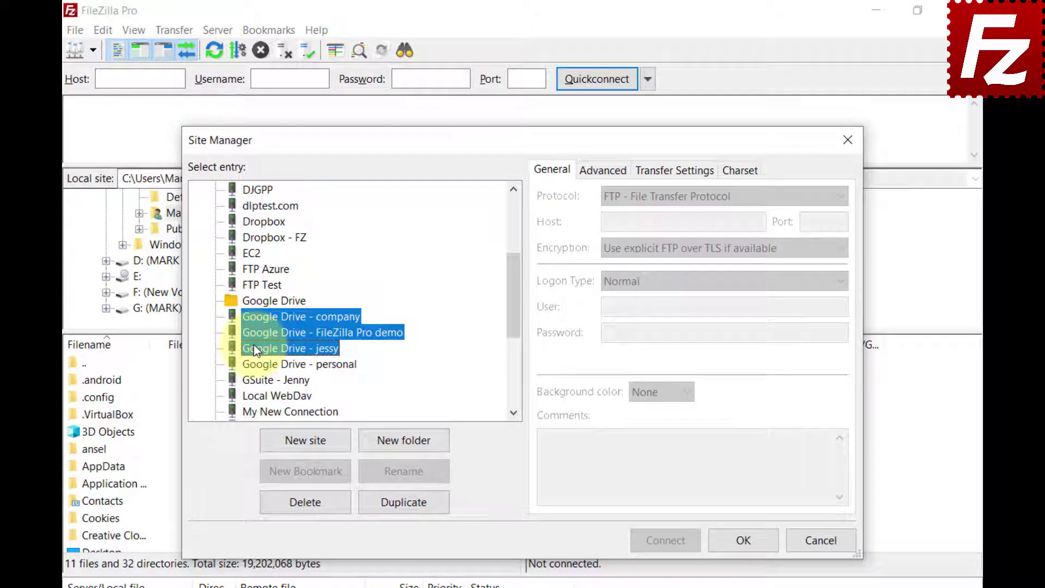
ctrl+click(258, 365)
drag(258, 365, 256, 302)
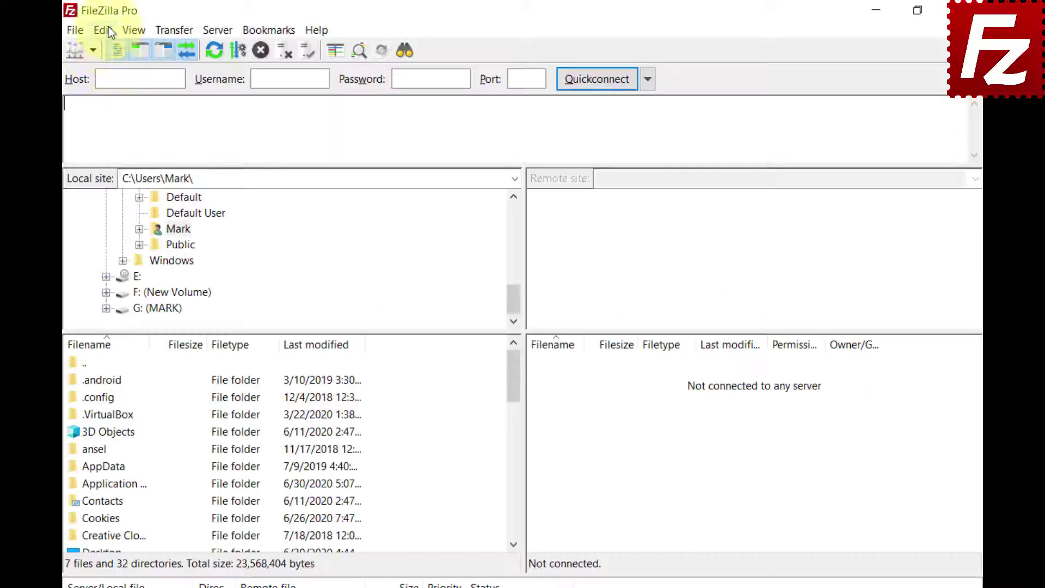
Step: In the File lists settings, try the Keep directories on top sorting mode, and set it to Sort directories inline
click(109, 28)
click(122, 86)
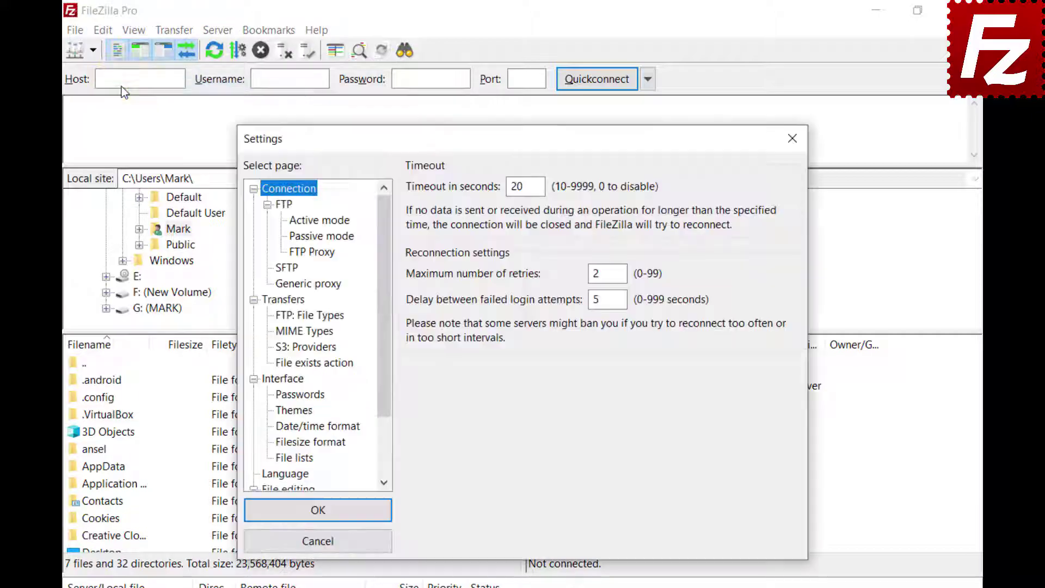
click(273, 380)
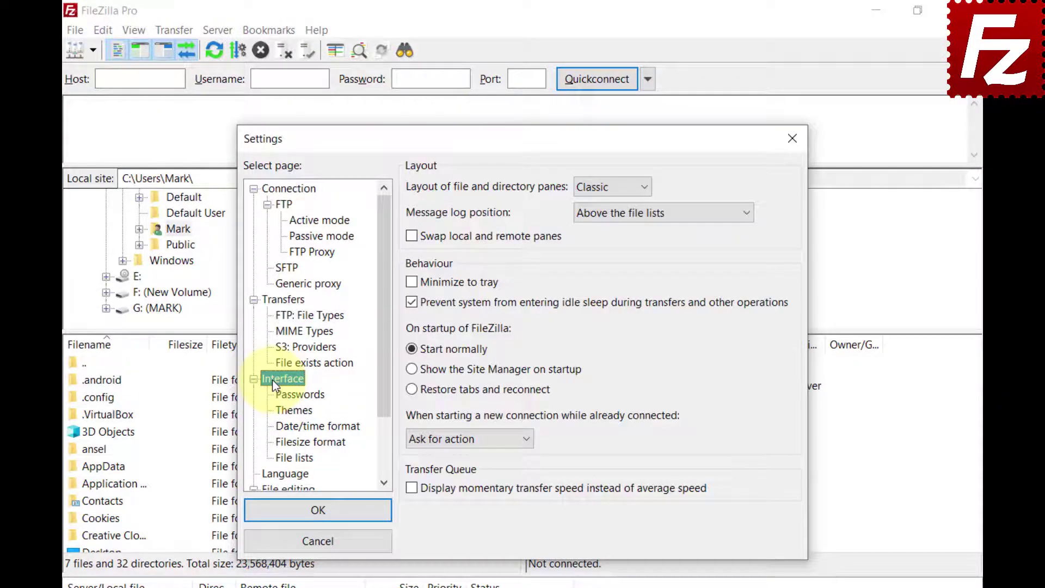
click(279, 457)
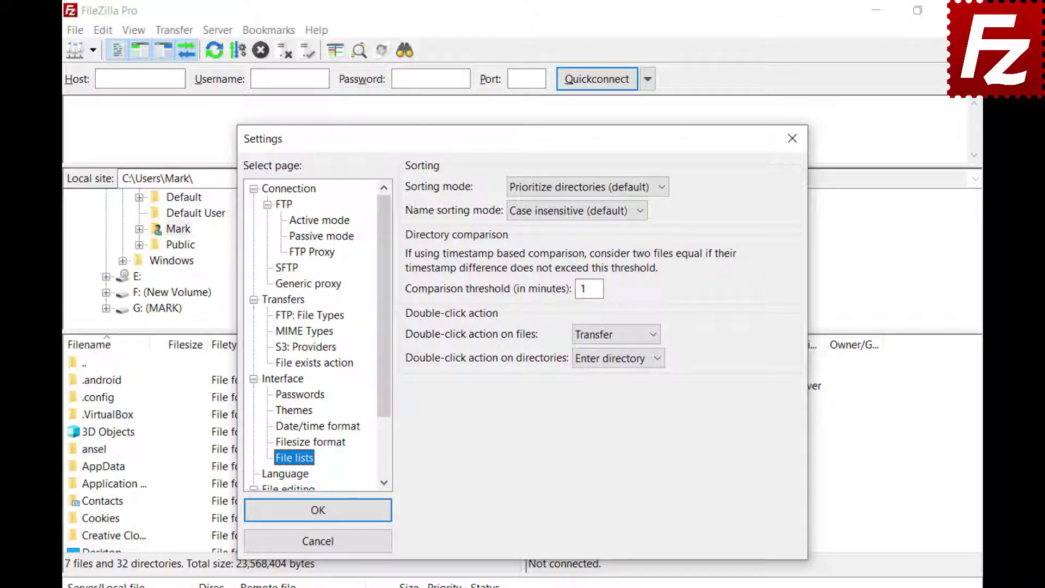
click(661, 188)
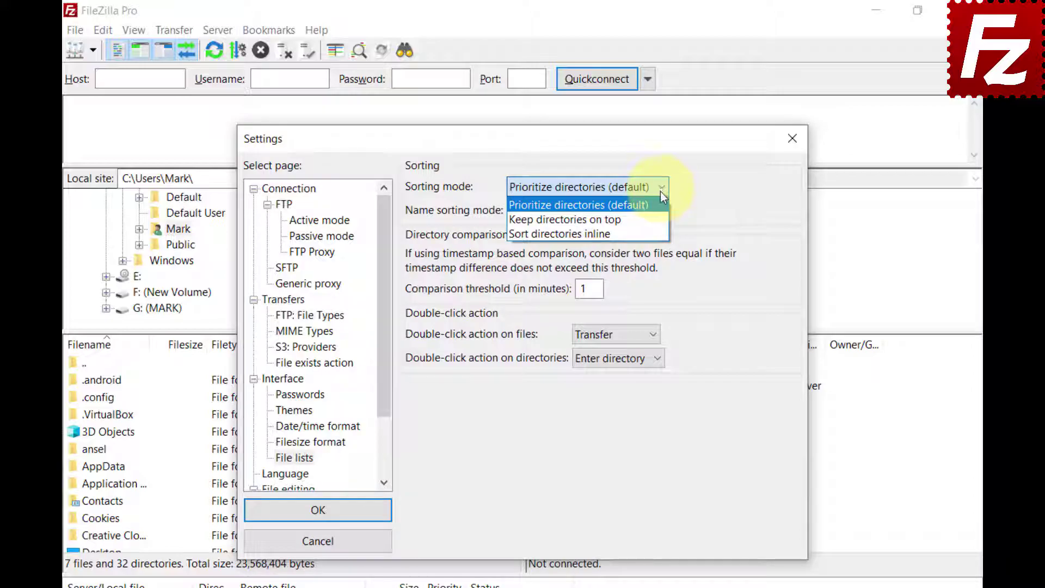
click(661, 218)
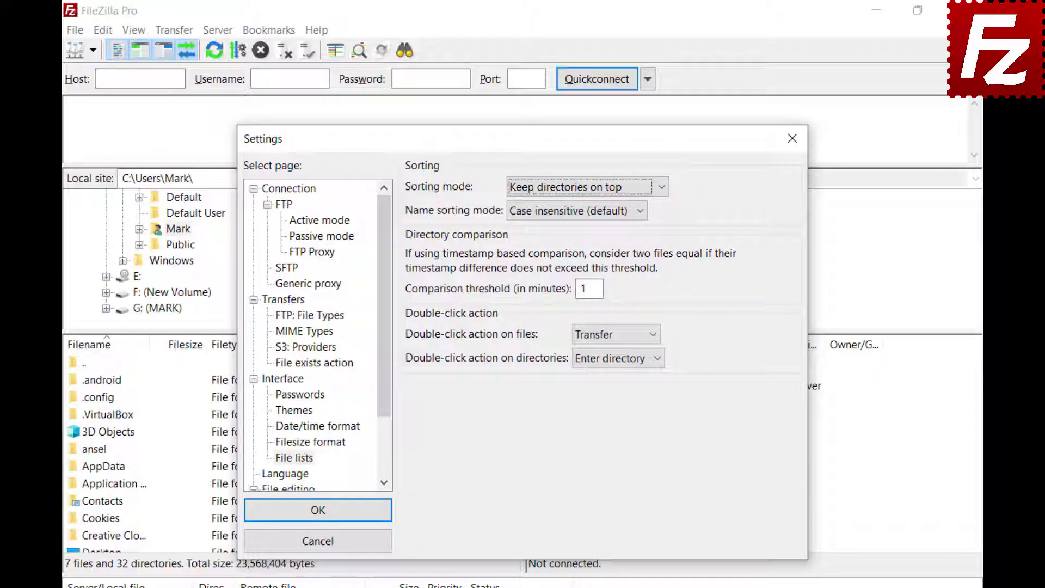
click(661, 188)
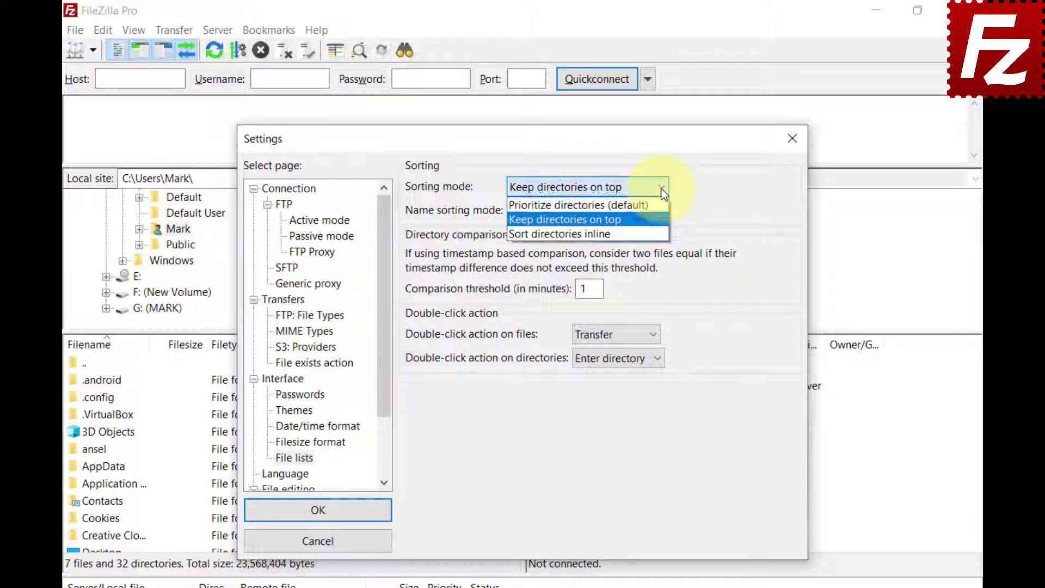
click(662, 233)
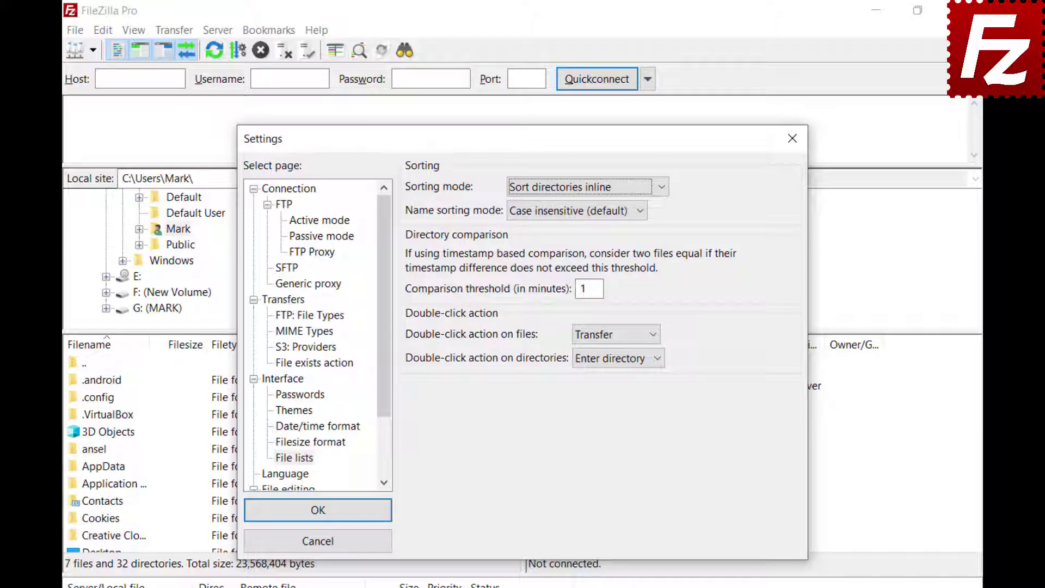
Step: Try the Case sensitive name sorting mode for file lists, and set it to Natural sort
click(640, 212)
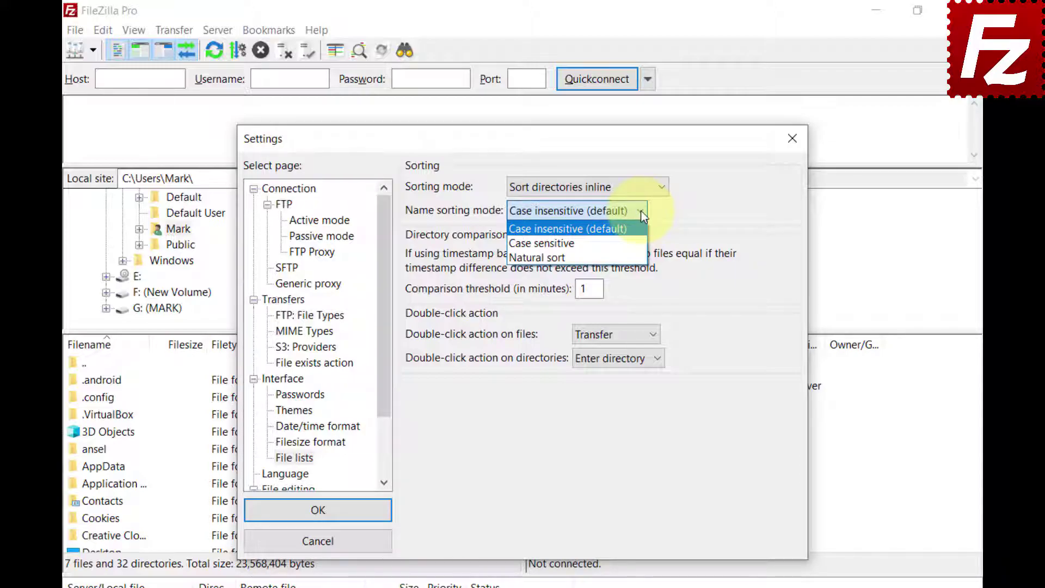
click(538, 243)
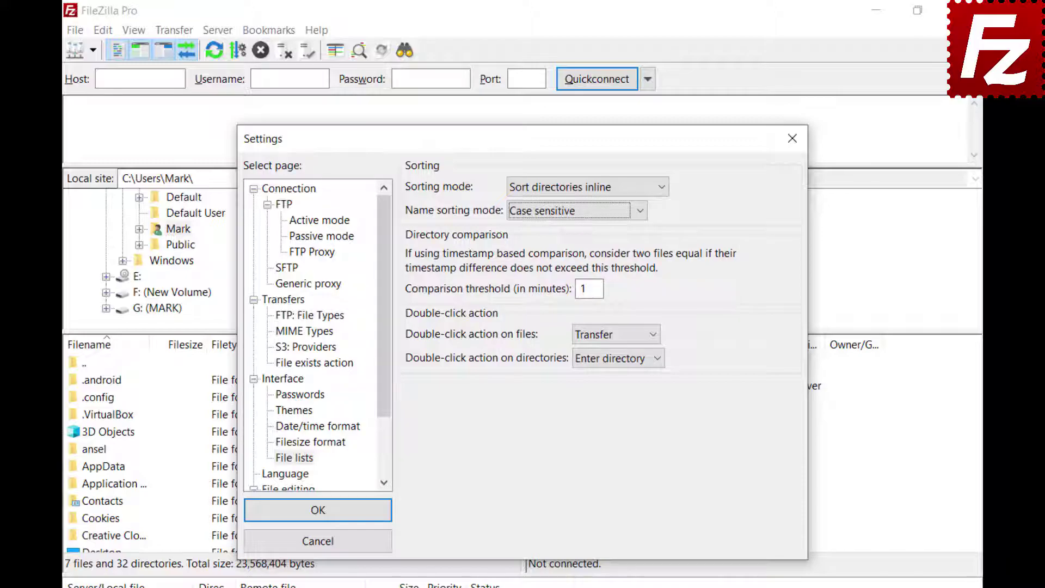
click(640, 213)
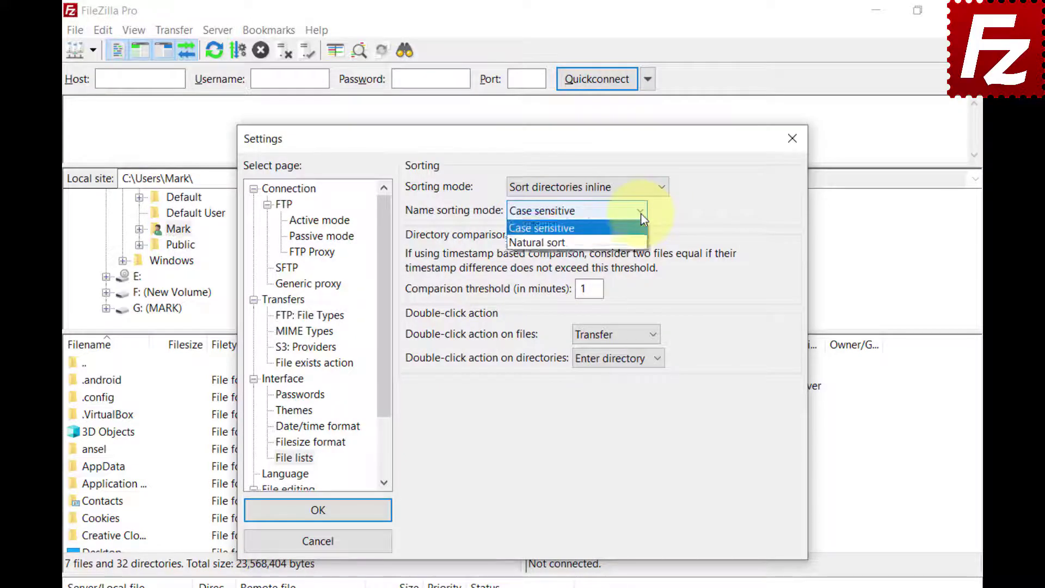
click(636, 258)
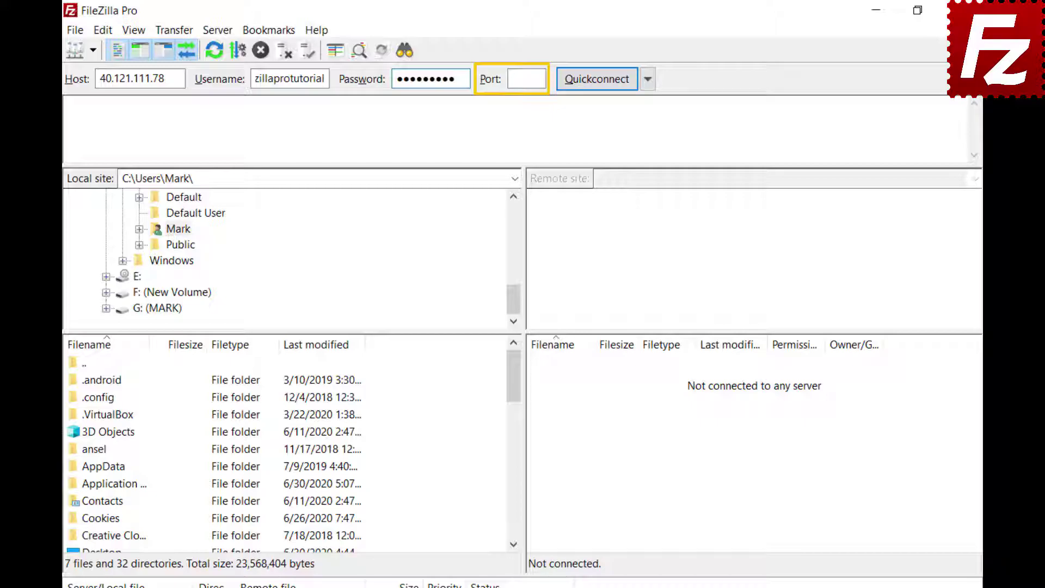
Step: Quickconnect to the server 40.121.111.78 with the credentials already filled in and the port left empty
click(597, 80)
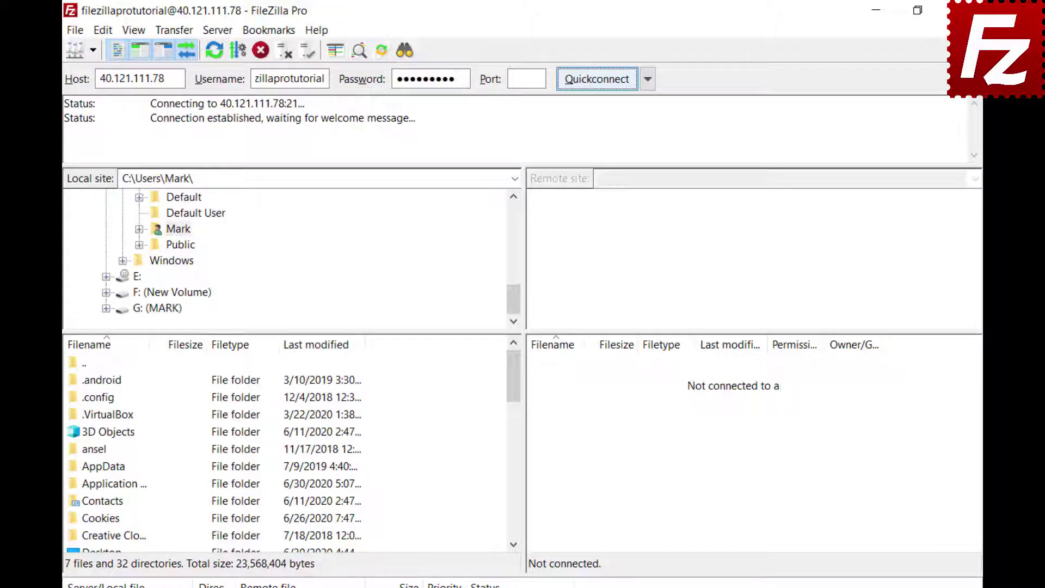